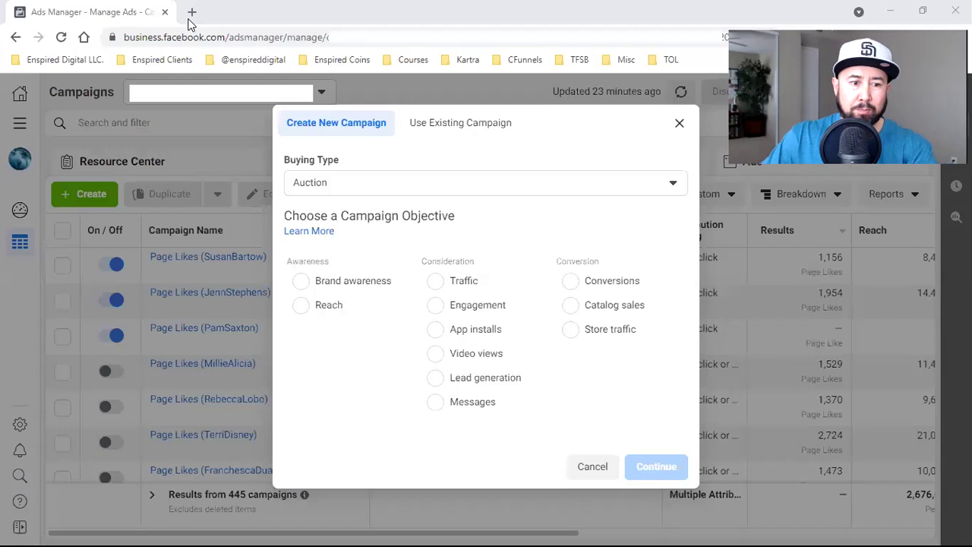
Search Google for manychat in a new browser tab and open the ManyChat website from the results.
click(85, 38)
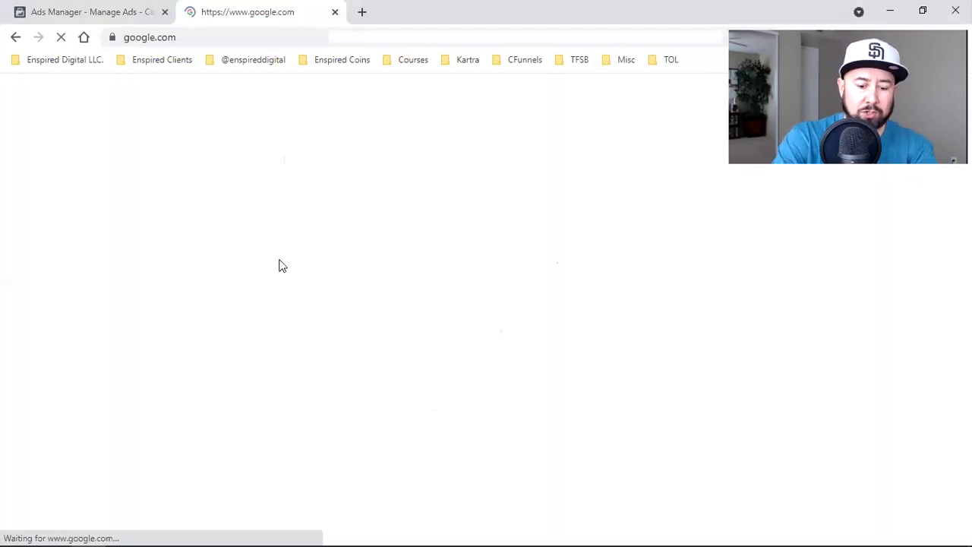
text(ma nych)
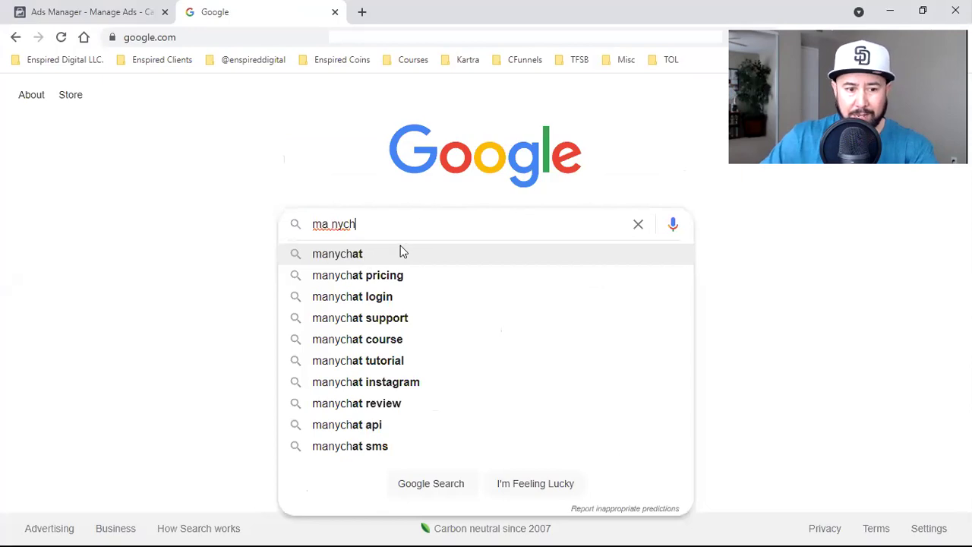
key(Down)
key(Return)
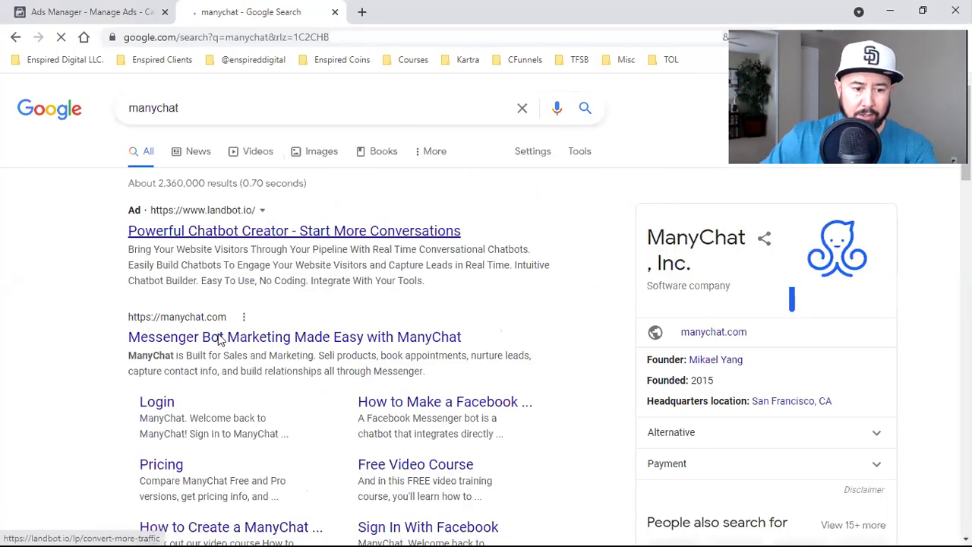
click(219, 336)
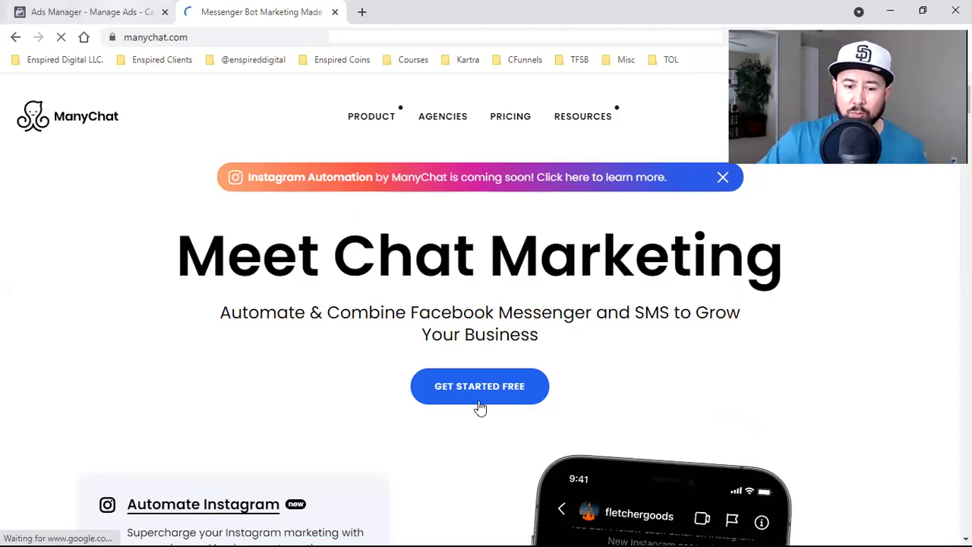
Compare the campaign objectives in Ads Manager with the ManyChat home page, ending on the Create New Campaign dialog.
key(ctrl+shift+Tab)
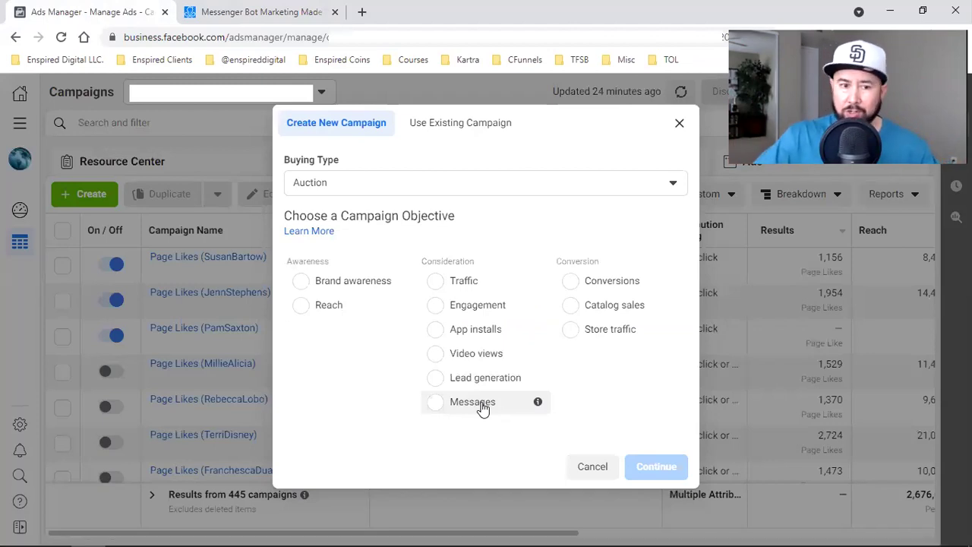
click(294, 7)
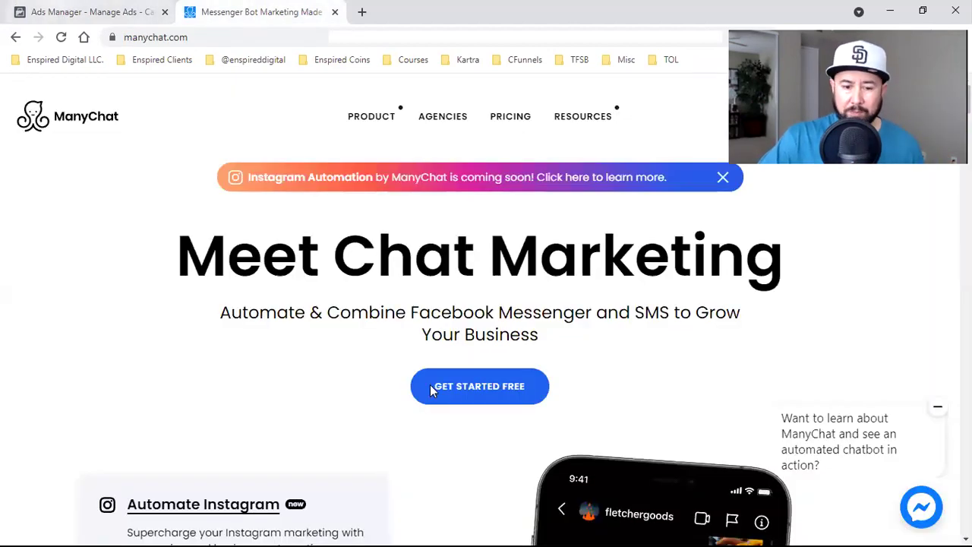
key(ctrl+shift+Tab)
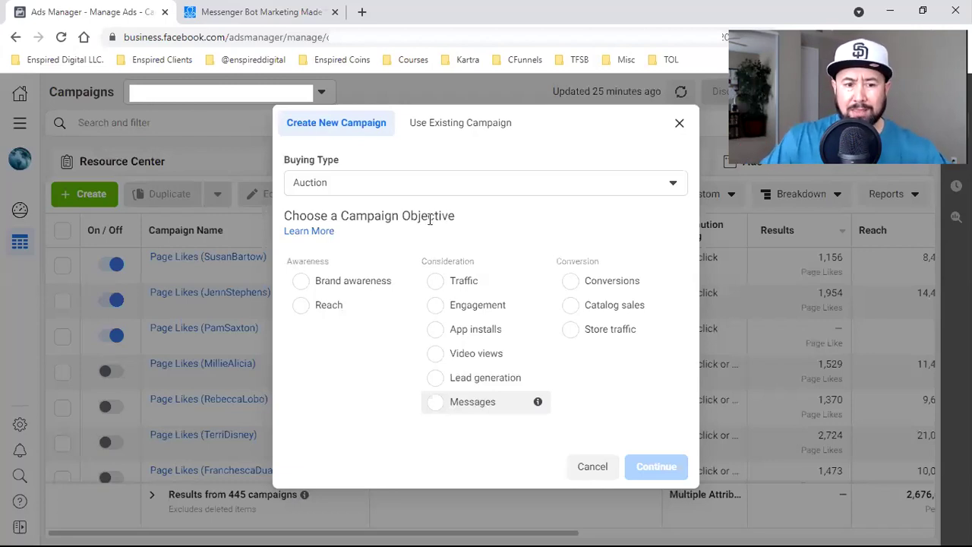
key(ctrl+Tab)
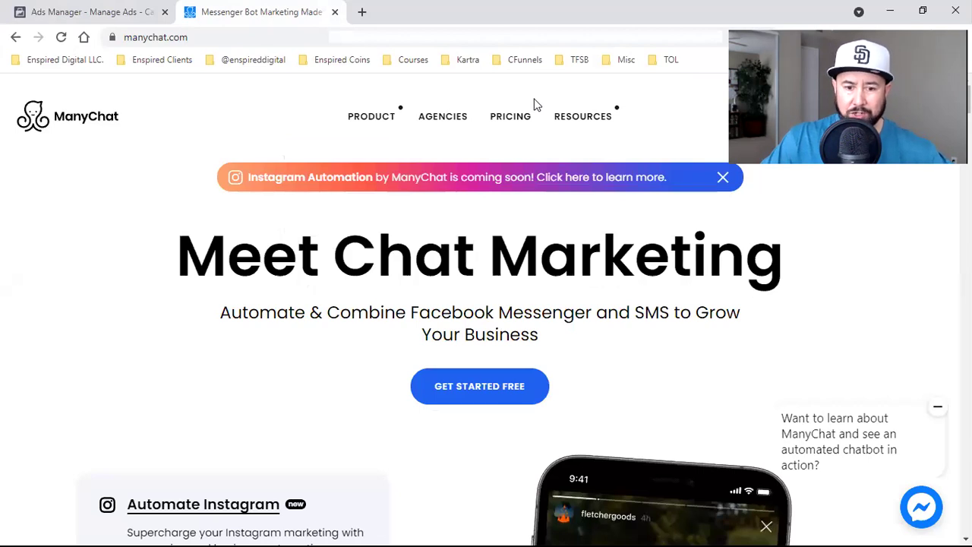
click(114, 9)
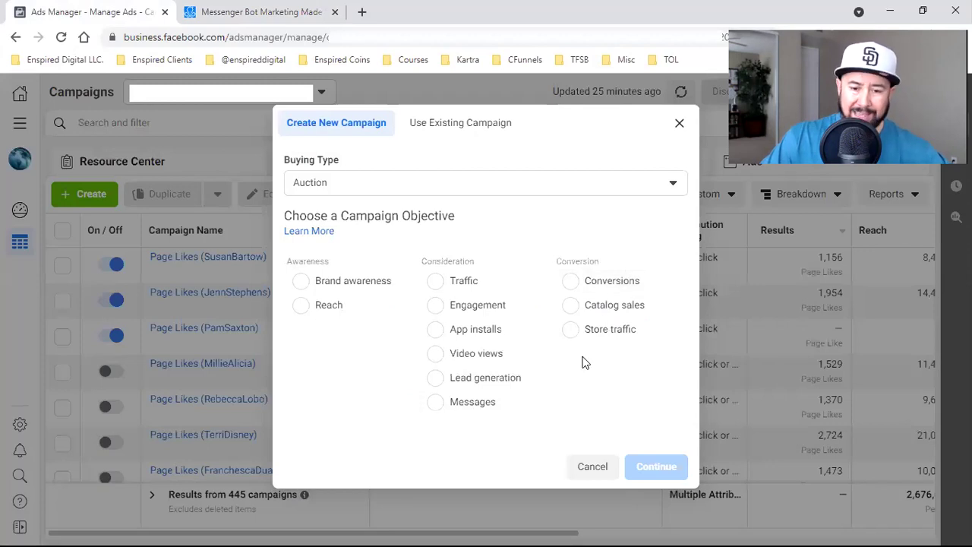
Select Conversions as the new campaign's objective and look over the Catalog sales and Store traffic options.
click(596, 283)
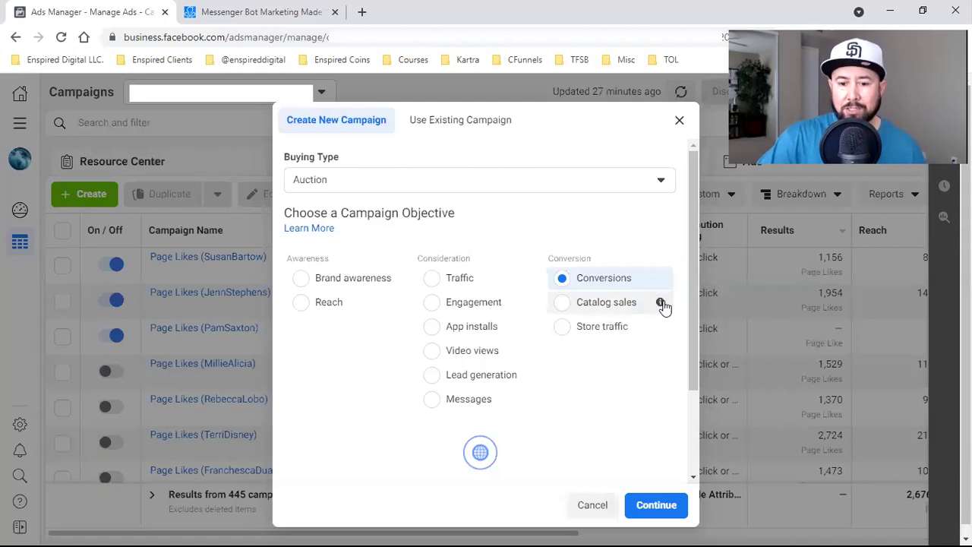
mouse_move(660, 303)
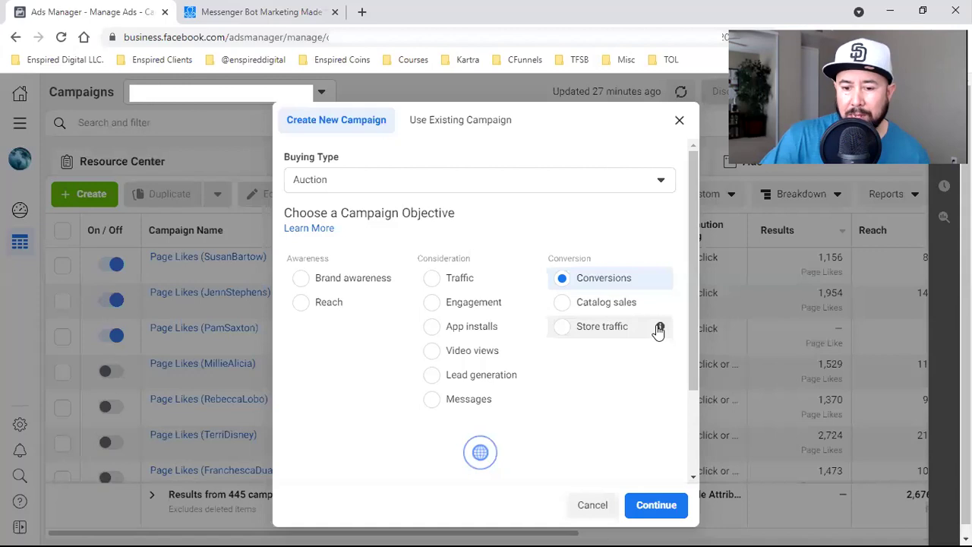
mouse_move(658, 332)
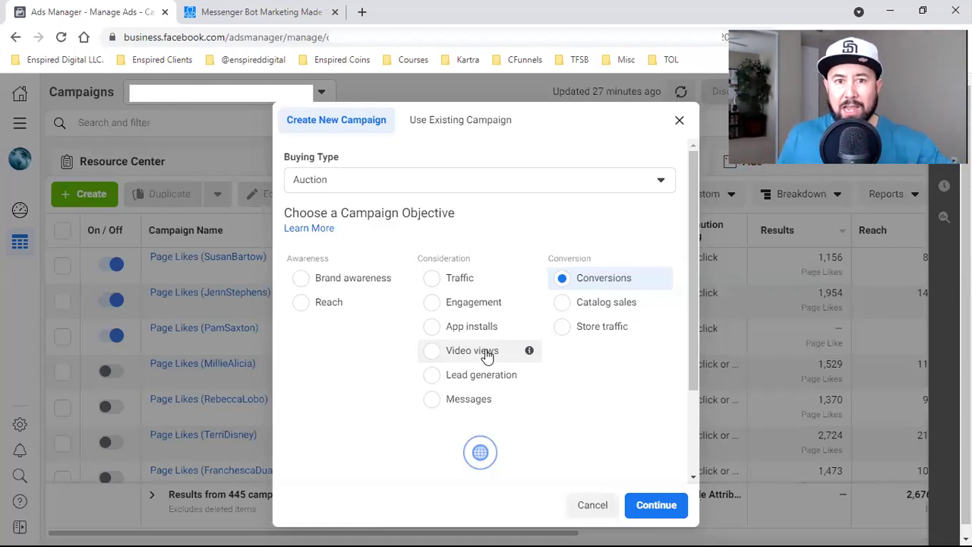
Set the new campaign's objective to Engagement with Page likes as the engagement type.
click(473, 304)
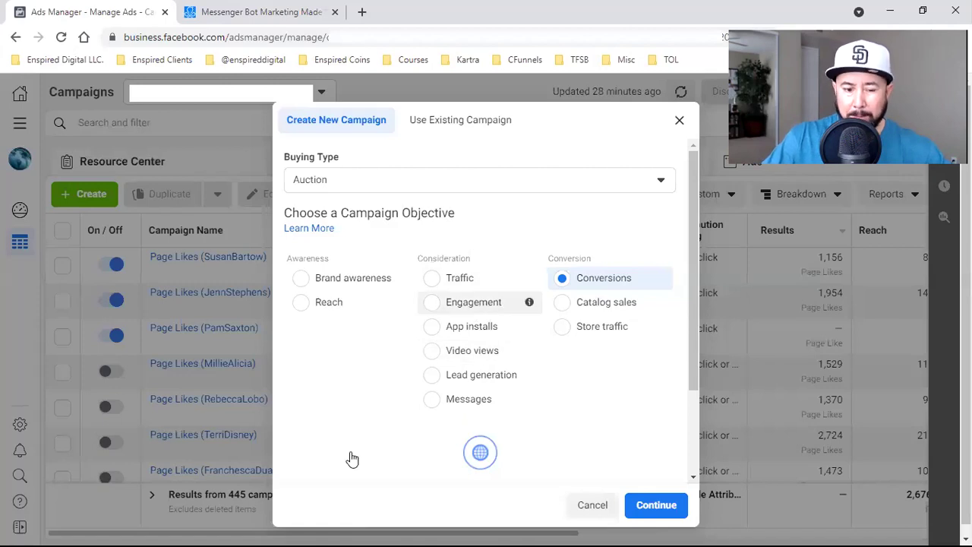
scroll(350, 458, down, 2)
click(352, 455)
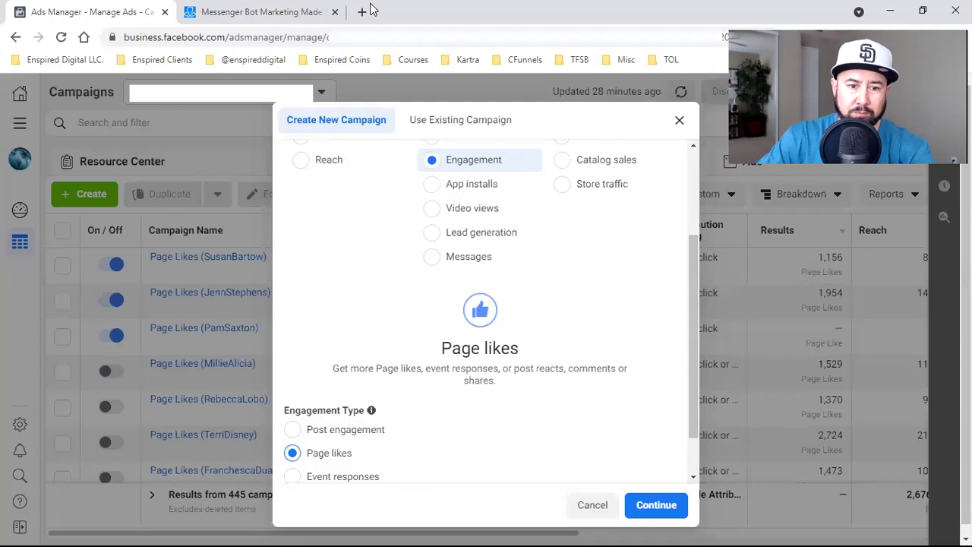
key(ctrl+t)
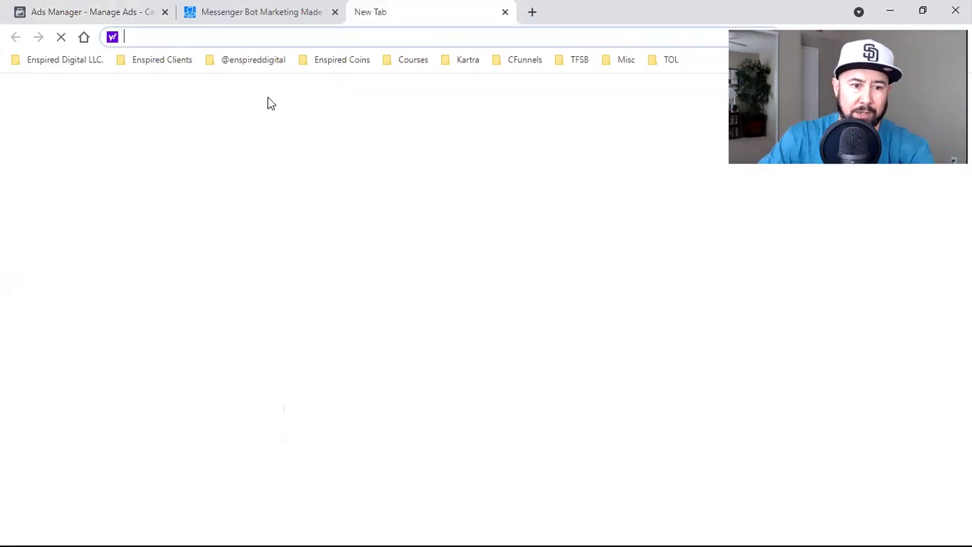
click(253, 59)
click(258, 322)
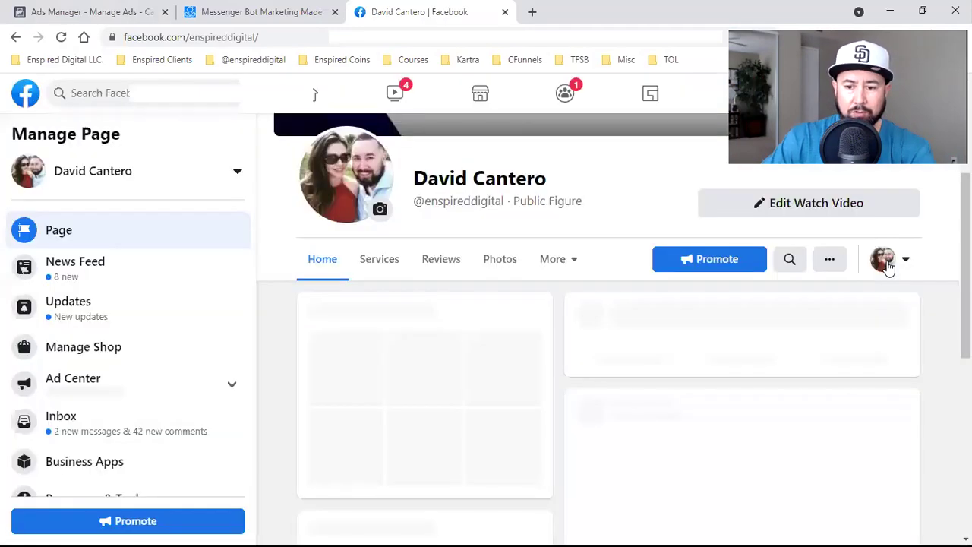
click(887, 262)
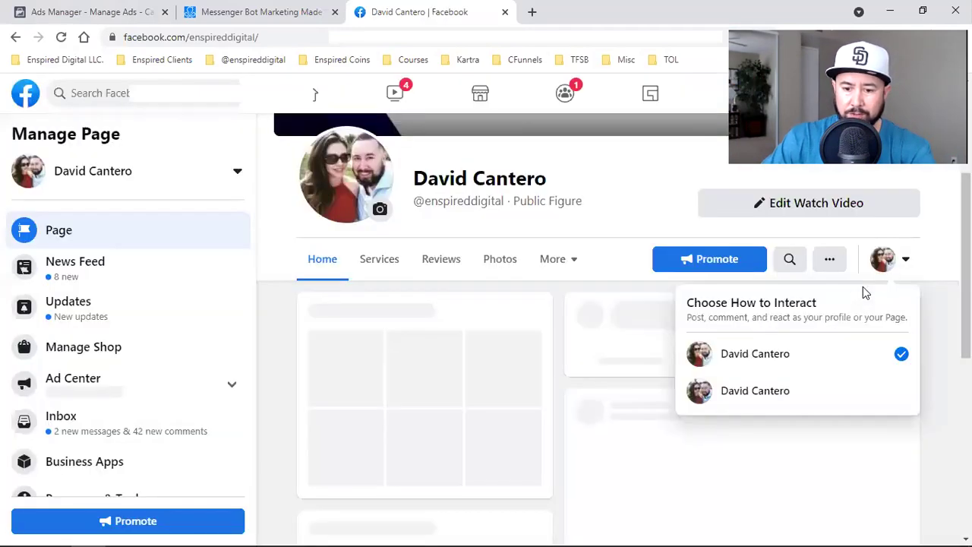
click(767, 399)
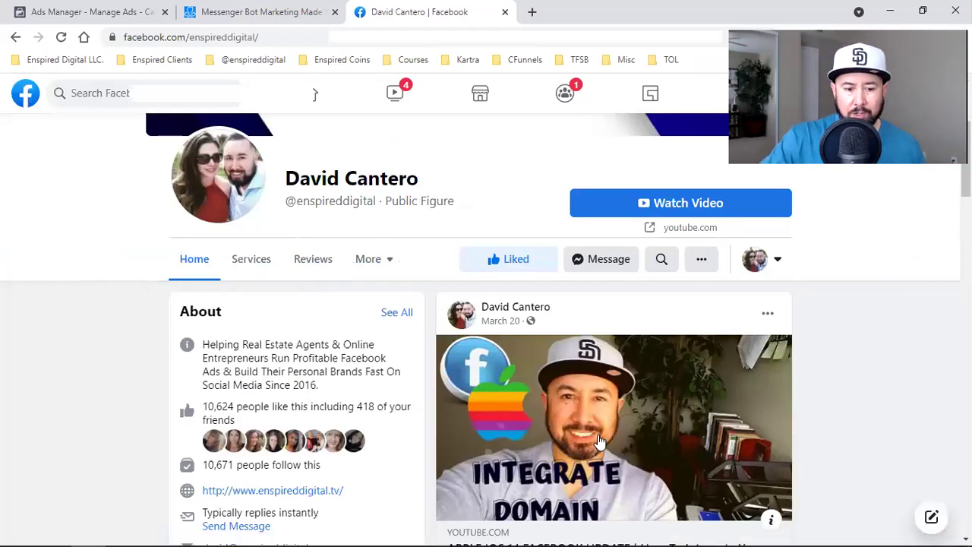
Examine the Facebook page's About section, highlighting the number of people who like the page.
double_click(232, 406)
scroll(228, 406, down, 3)
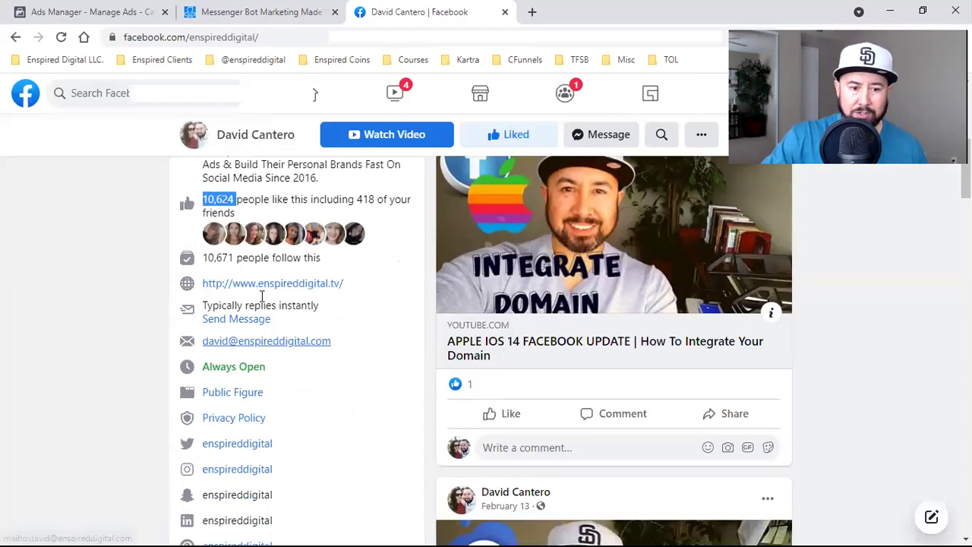
scroll(283, 283, down, 1)
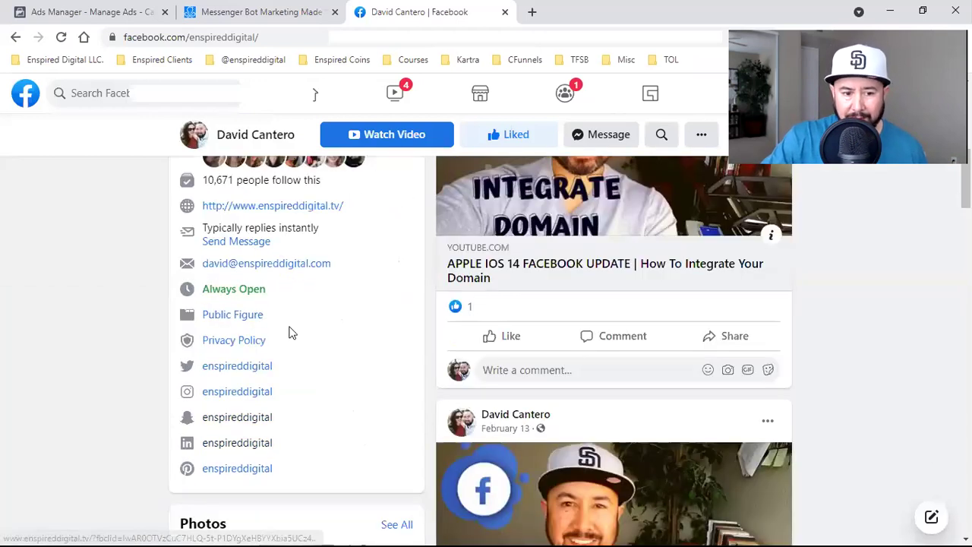
scroll(286, 338, down, 2)
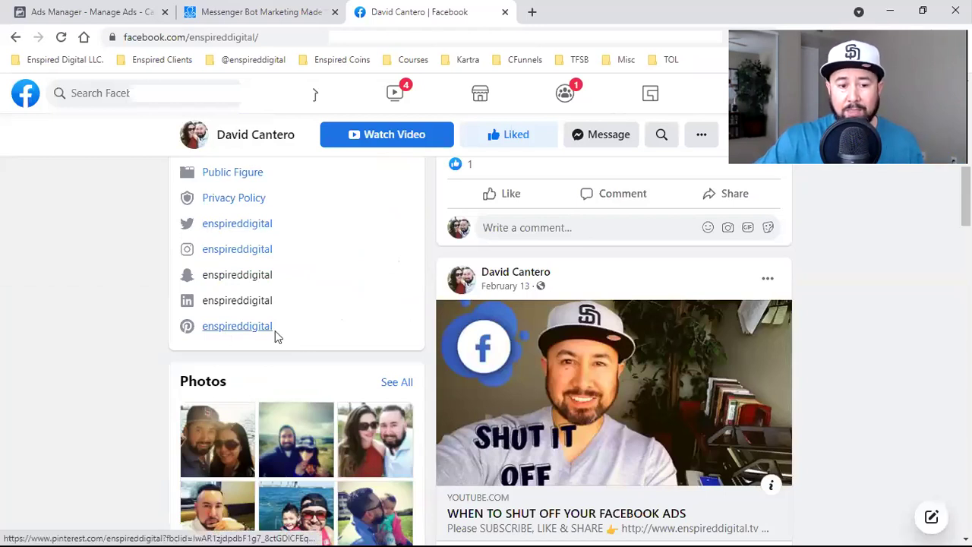
scroll(275, 331, up, 5)
double_click(205, 336)
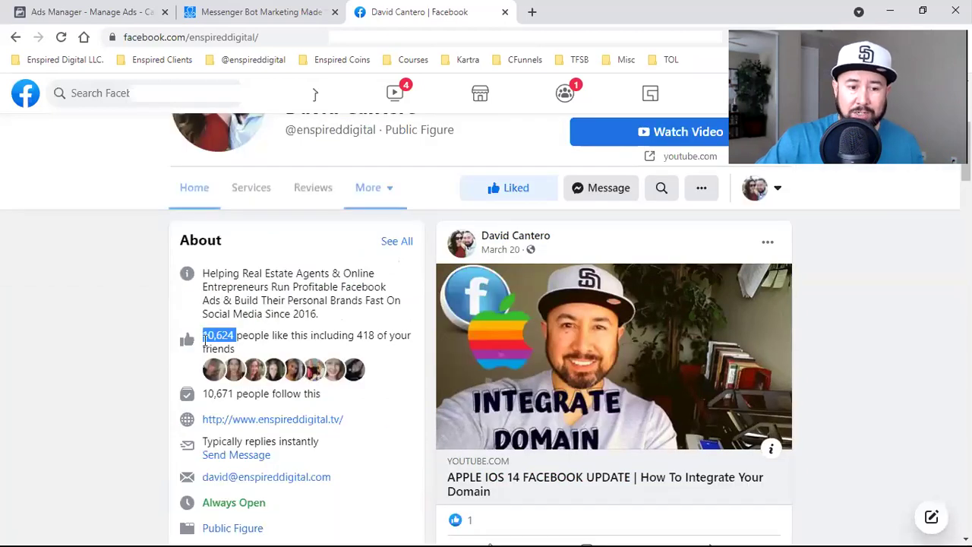
click(256, 347)
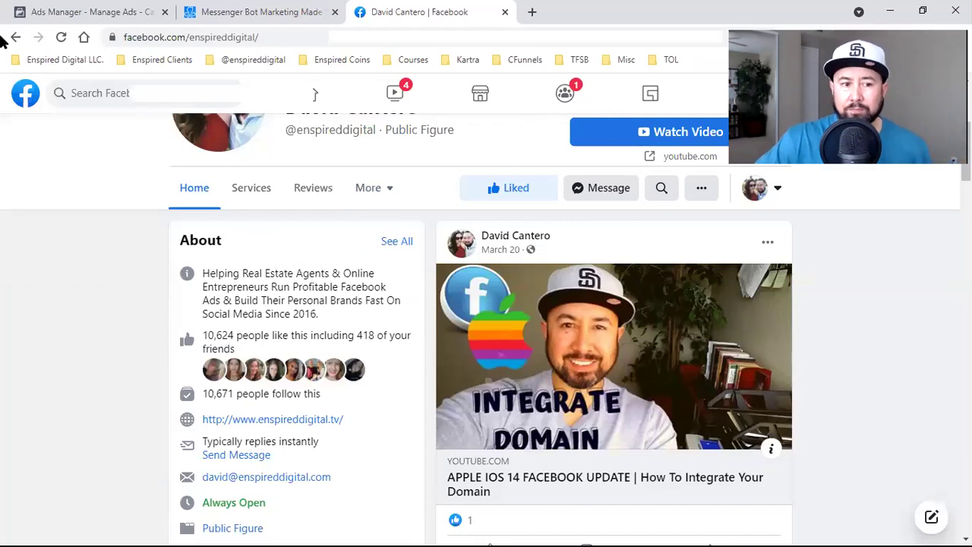
Close the ManyChat tab and return to the campaign objective list in the Ads Manager dialog.
click(75, 9)
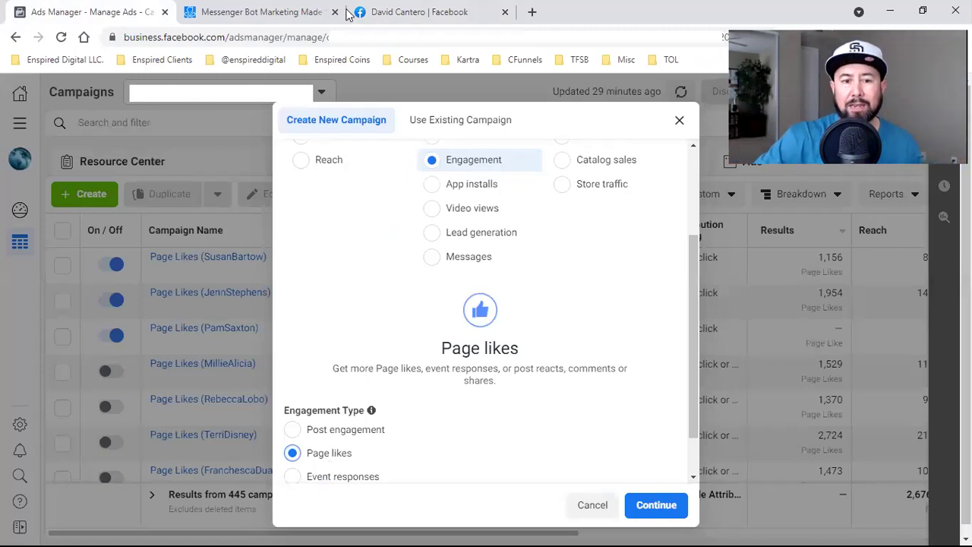
key(ctrl+3)
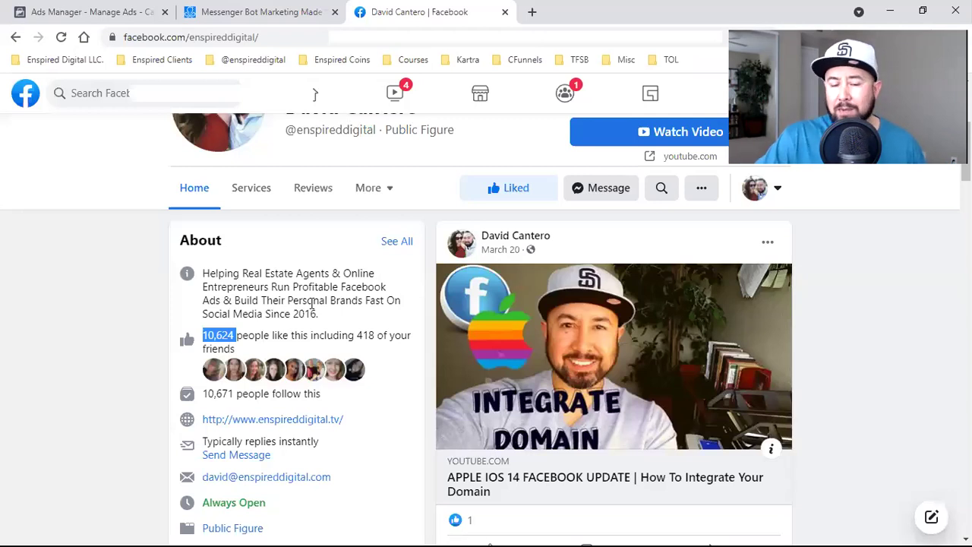
click(258, 11)
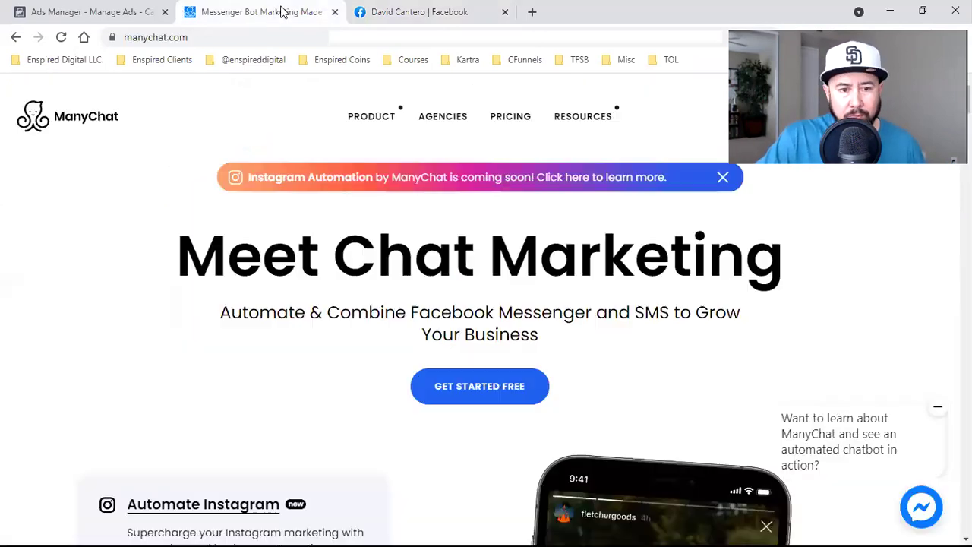
click(333, 12)
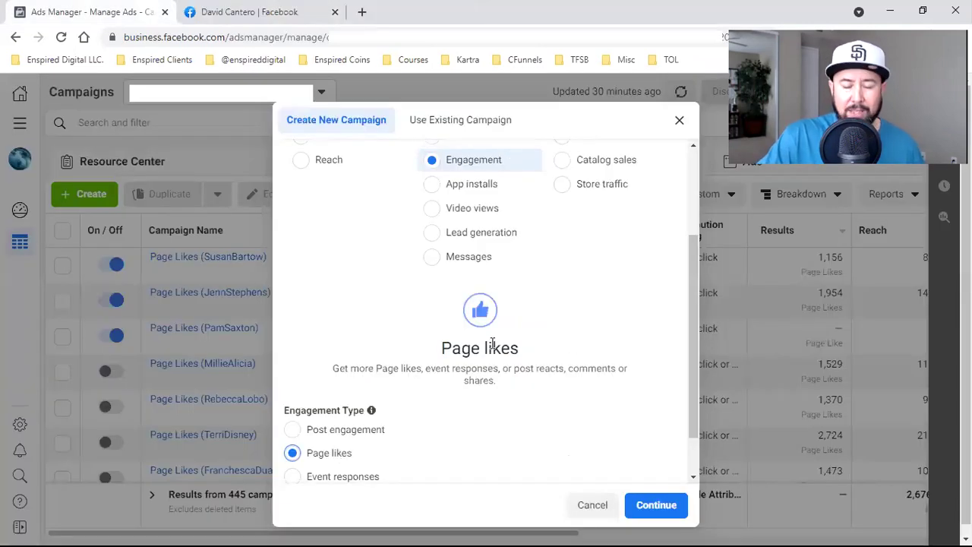
scroll(492, 344, up, 3)
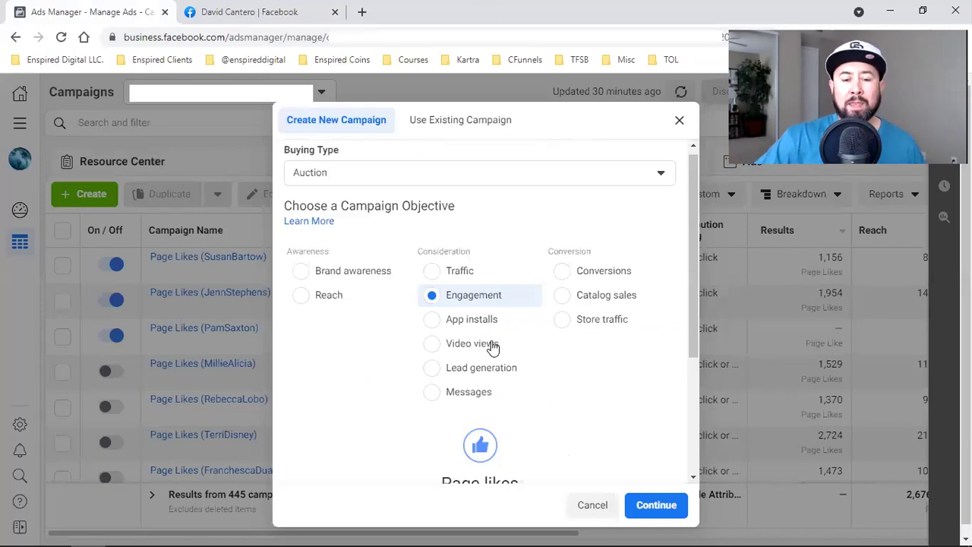
scroll(492, 346, up, 1)
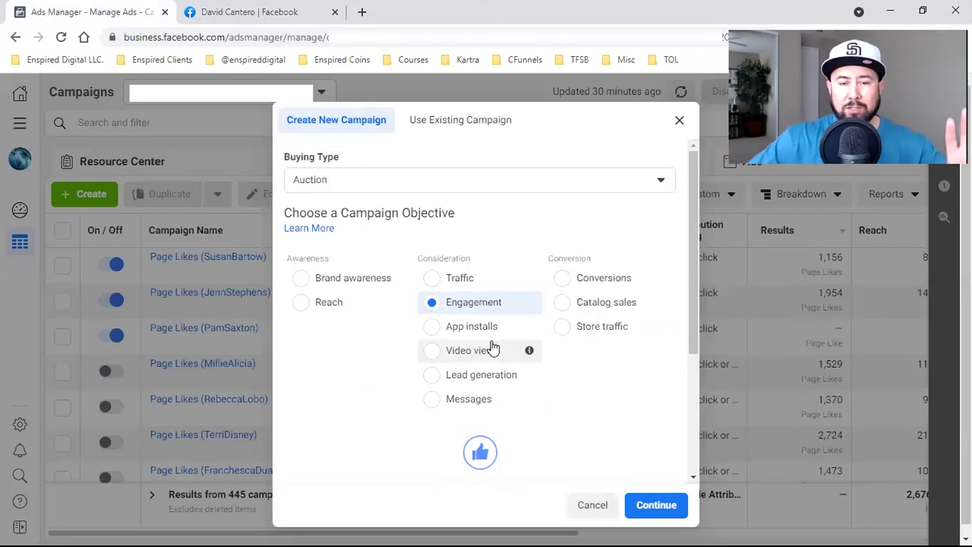